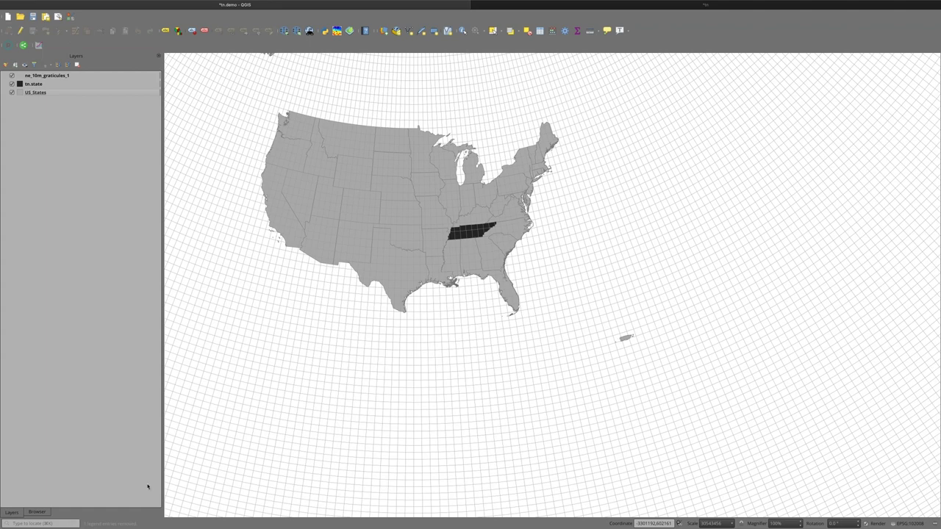
# - Add two empty layer groups named main.map and inset.map in the Layers panel
pyautogui.rightClick(66, 136)
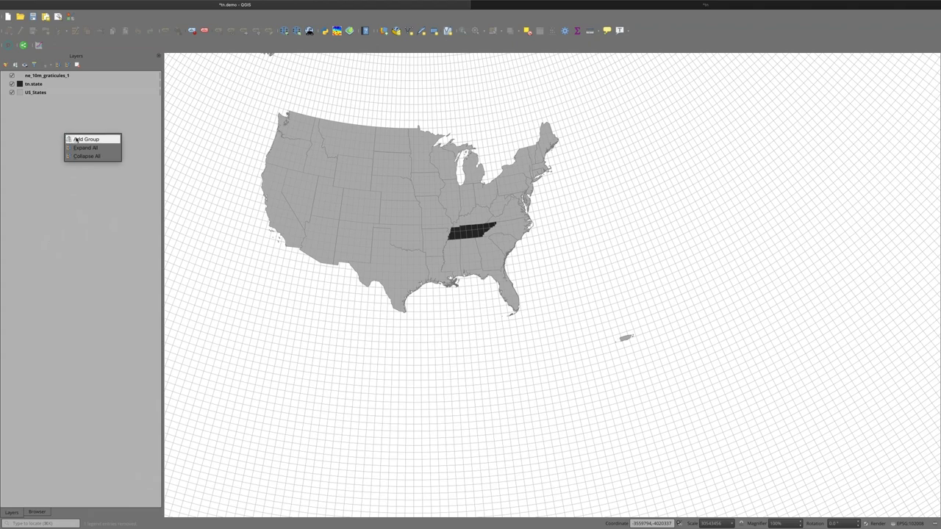
pyautogui.click(76, 140)
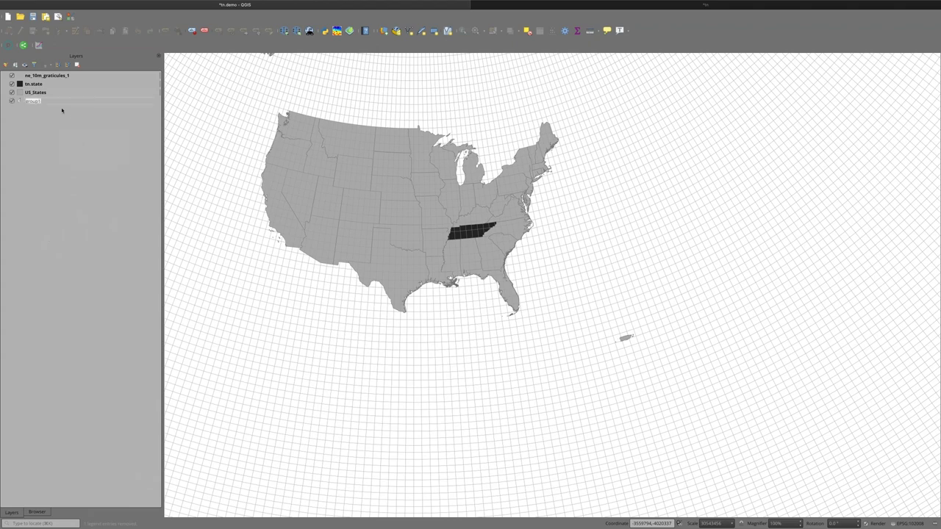
pyautogui.write('mail')
pyautogui.rightClick(78, 146)
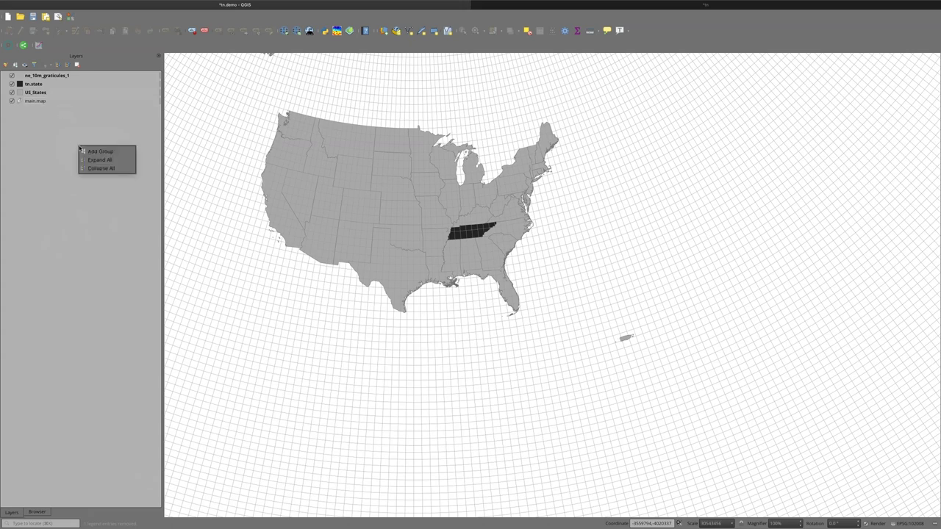
pyautogui.click(91, 151)
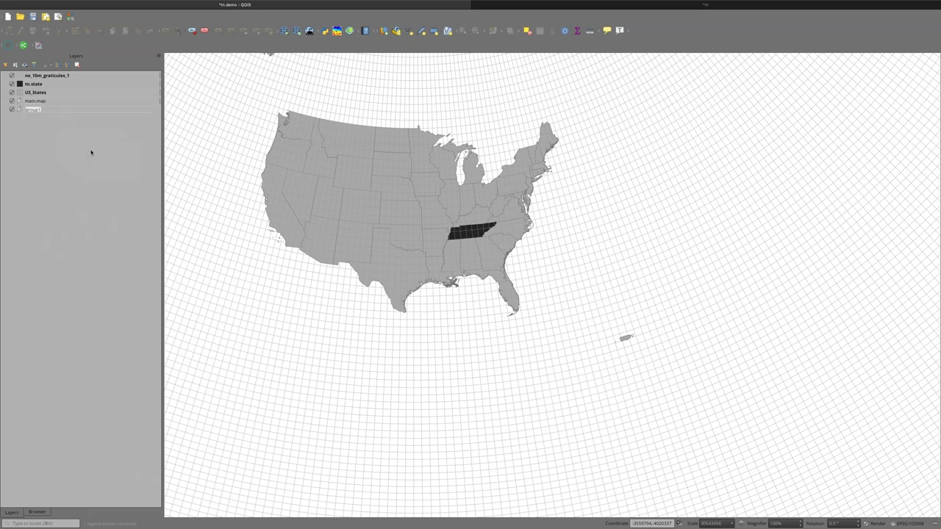
pyautogui.write('inset.map')
pyautogui.press('Return')
# - Move tn.state into main.map and US_States under inset.map, then save the tn.demo project
pyautogui.moveTo(40, 85)
pyautogui.mouseDown()
pyautogui.moveTo(43, 100)
pyautogui.moveTo(47, 78)
pyautogui.moveTo(46, 95)
pyautogui.mouseUp()
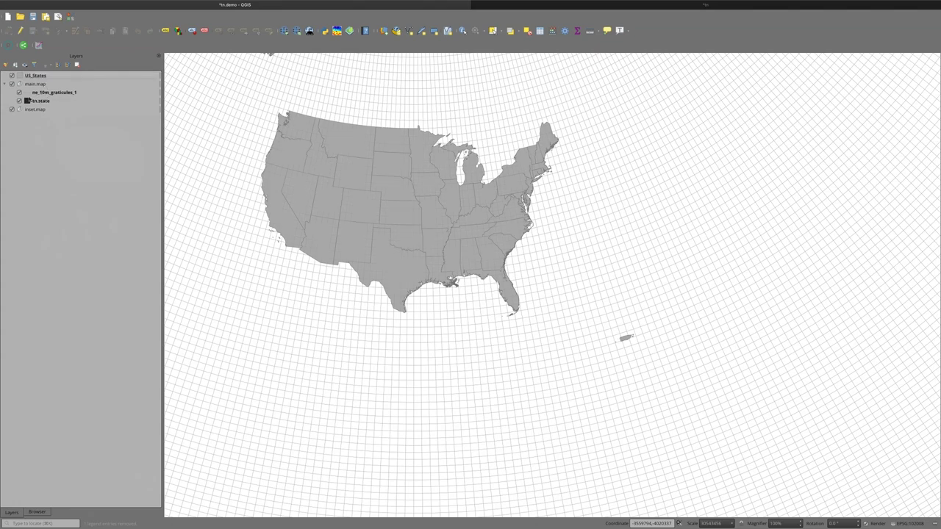
pyautogui.moveTo(41, 77); pyautogui.dragTo(44, 118)
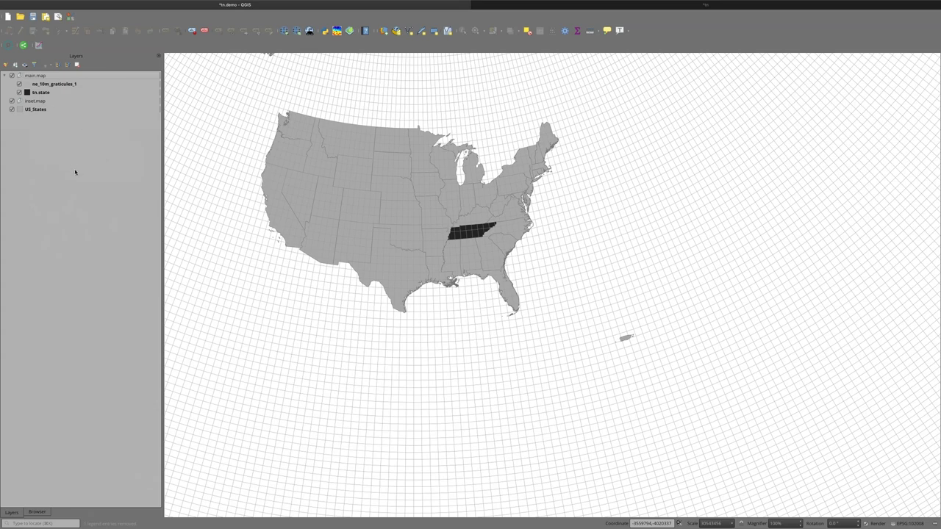
pyautogui.click(32, 16)
# - Hide the inset.map group so only Tennessee over the graticule shows, and bring up the tn layout
pyautogui.click(547, 7)
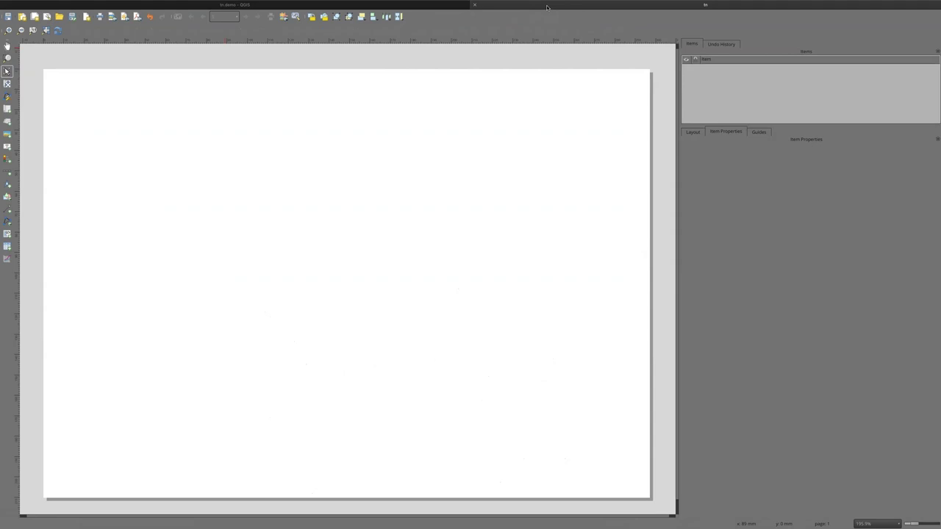
pyautogui.click(298, 7)
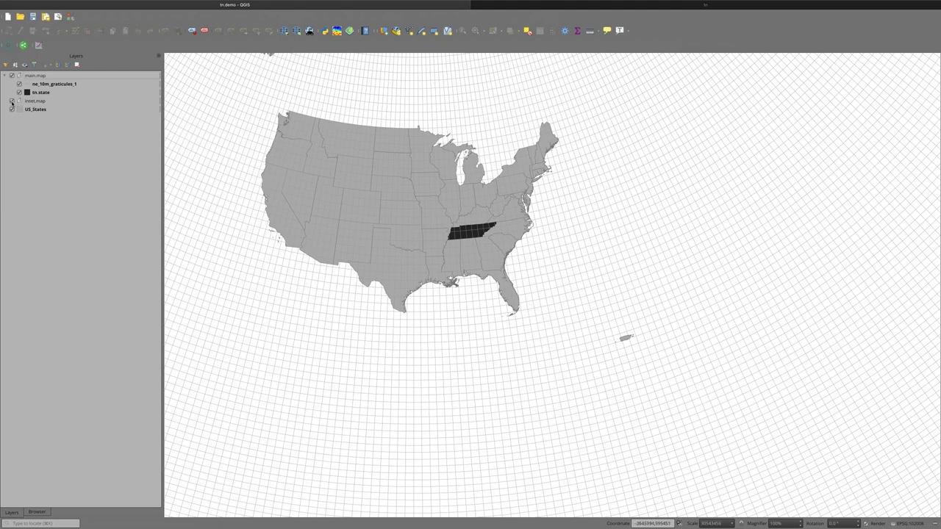
pyautogui.click(11, 101)
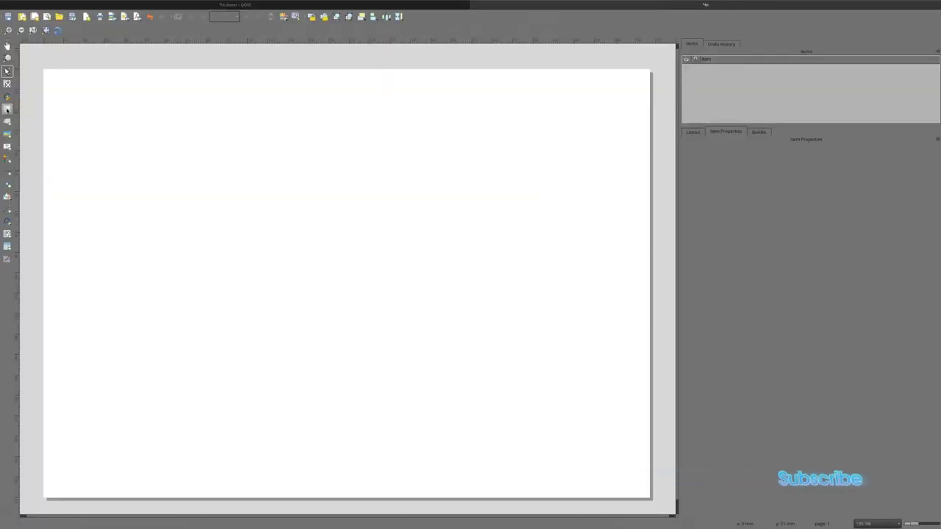
# - Add Map 1 at the page's upper left, centred on Tennessee over the graticule at scale 4283827
pyautogui.click(7, 109)
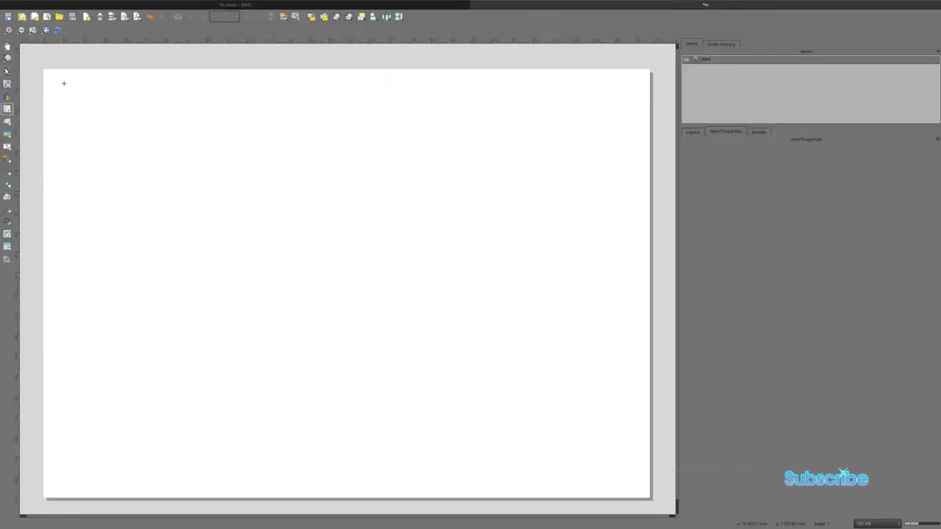
pyautogui.moveTo(57, 80); pyautogui.dragTo(429, 344)
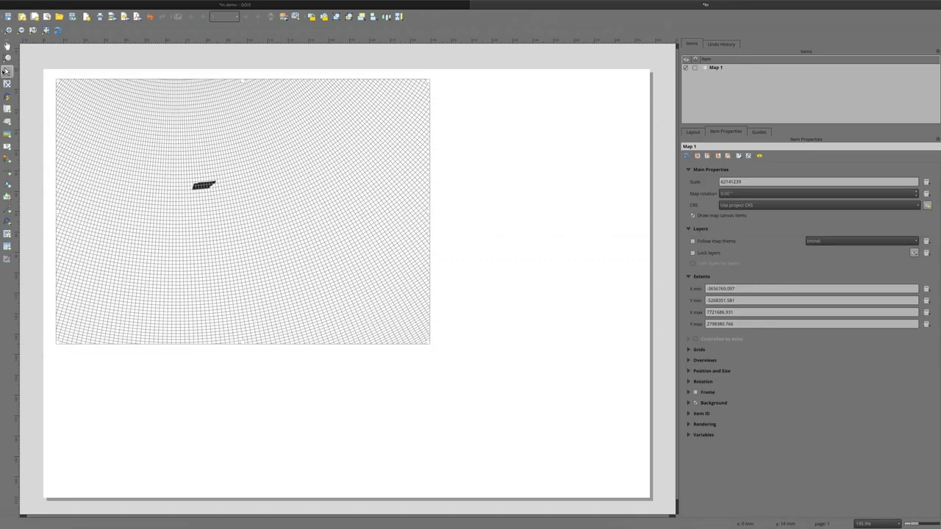
pyautogui.click(7, 84)
pyautogui.scroll(1, 197, 185)
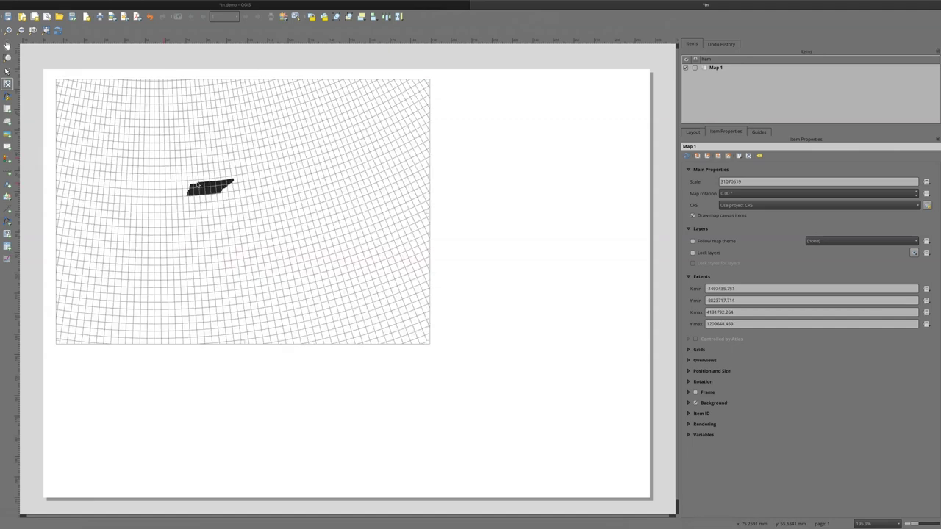
pyautogui.scroll(3, 197, 185)
pyautogui.scroll(-1, 197, 185)
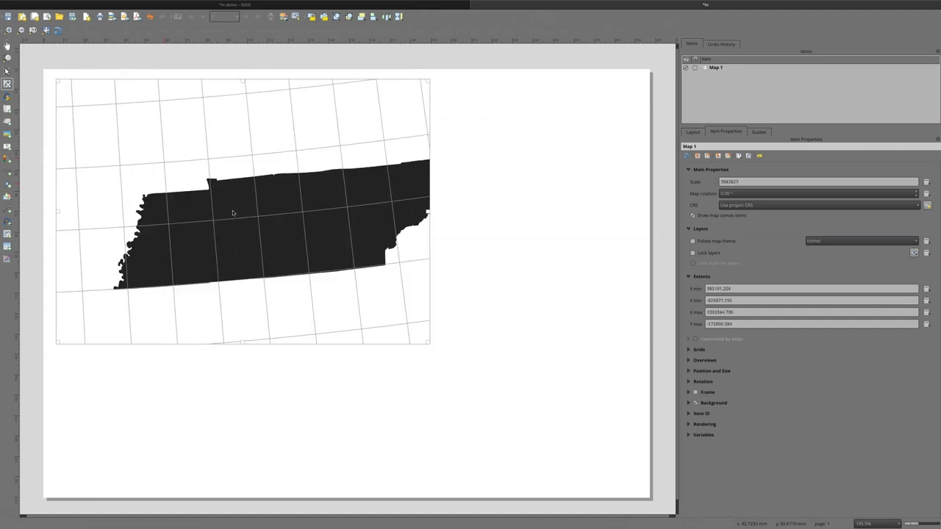
pyautogui.moveTo(232, 213); pyautogui.dragTo(206, 207)
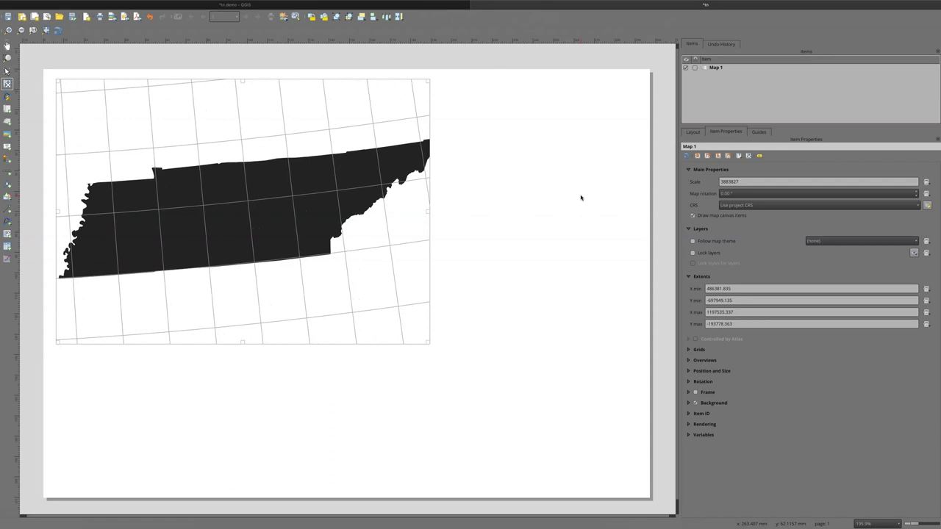
pyautogui.click(726, 182)
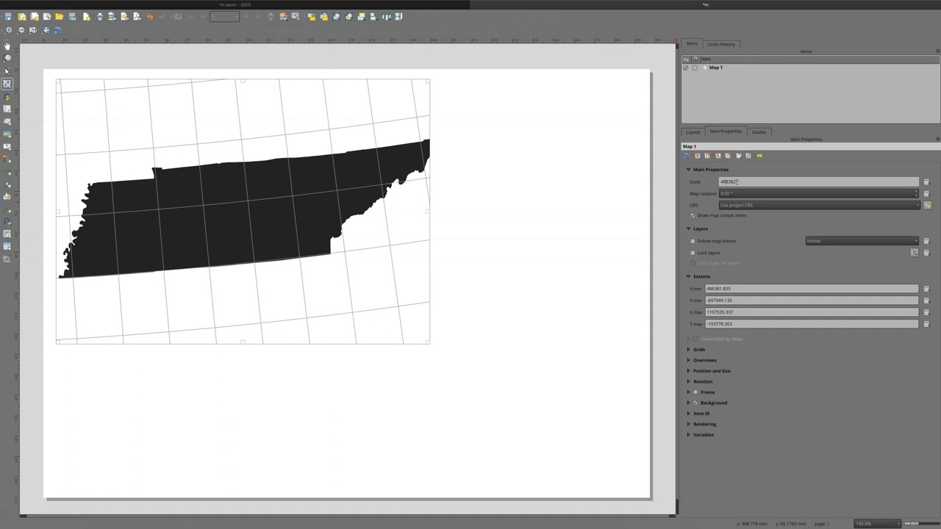
pyautogui.press('Return')
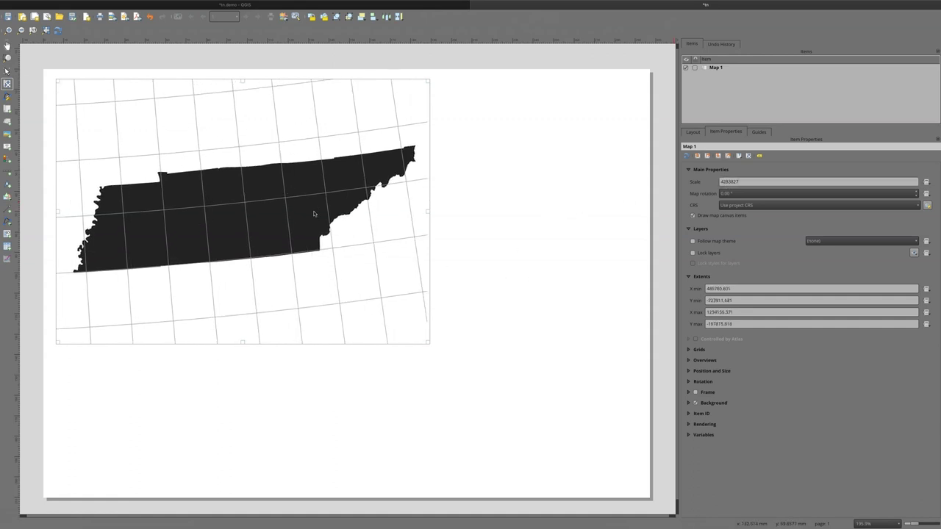
pyautogui.moveTo(314, 214); pyautogui.dragTo(311, 215)
# - Lock Map 1's layers and its position, then return to the main QGIS window
pyautogui.click(692, 253)
pyautogui.click(695, 68)
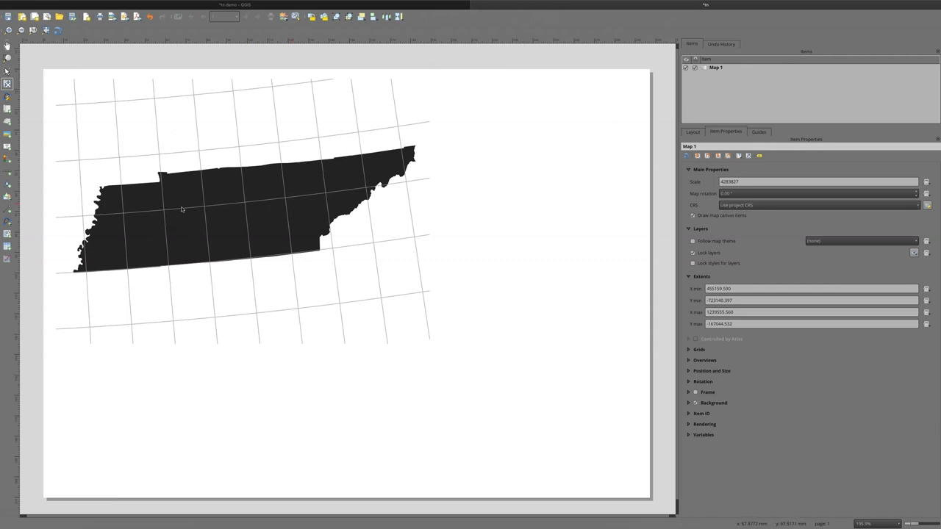
pyautogui.click(433, 7)
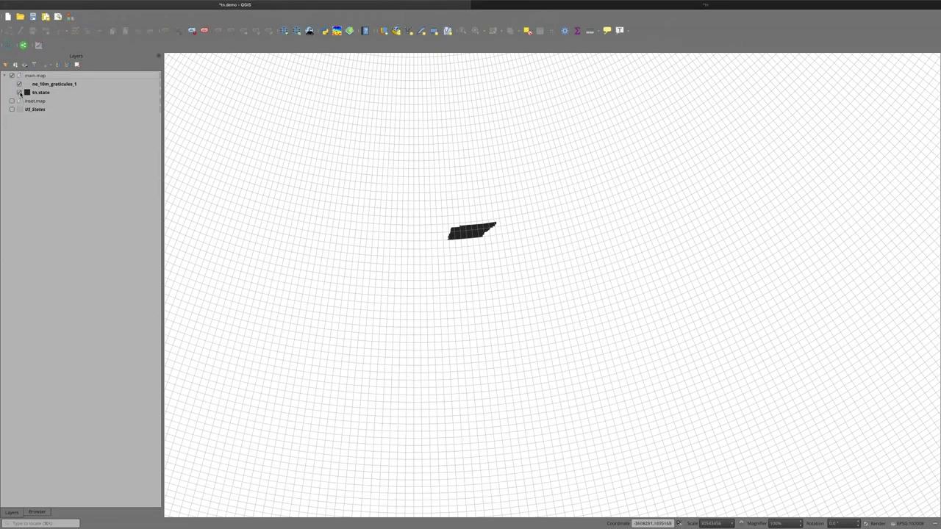
# - Hide tn.state and the graticules, and show US_States and the inset.map group
pyautogui.click(19, 92)
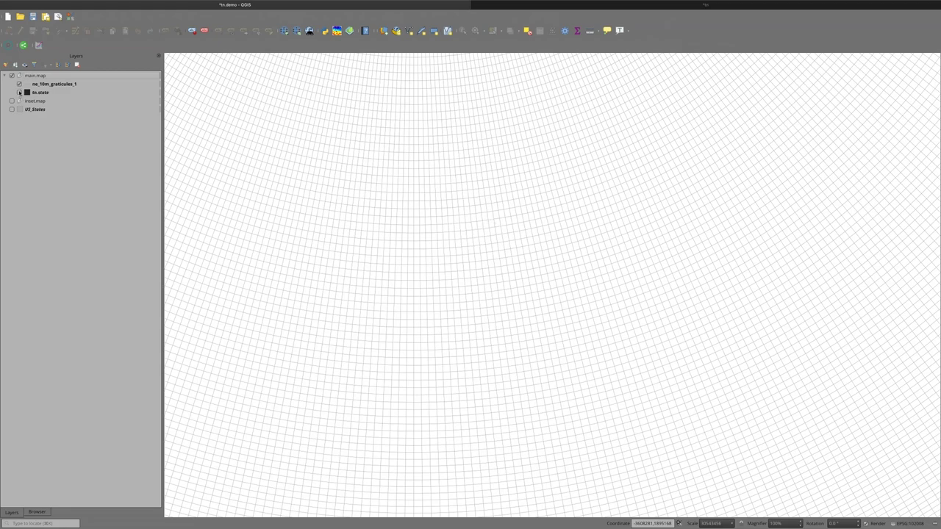
pyautogui.click(19, 83)
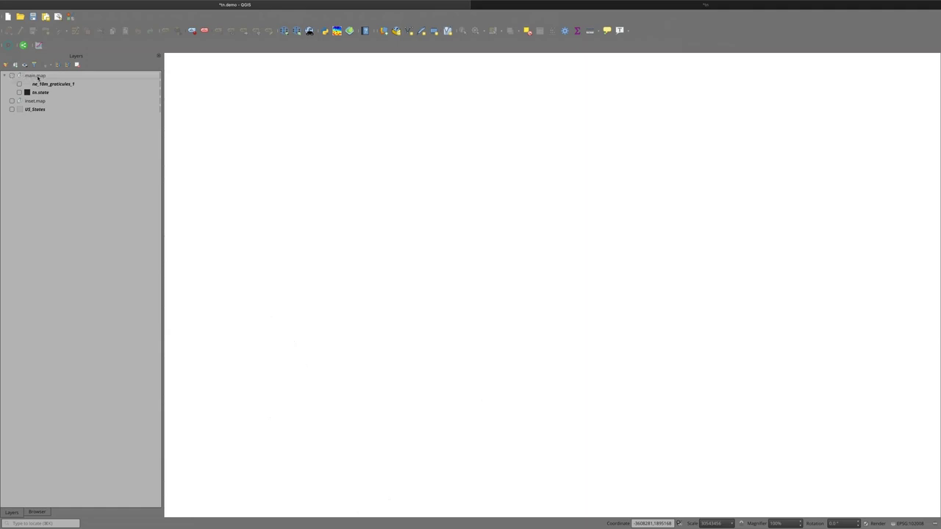
pyautogui.click(13, 109)
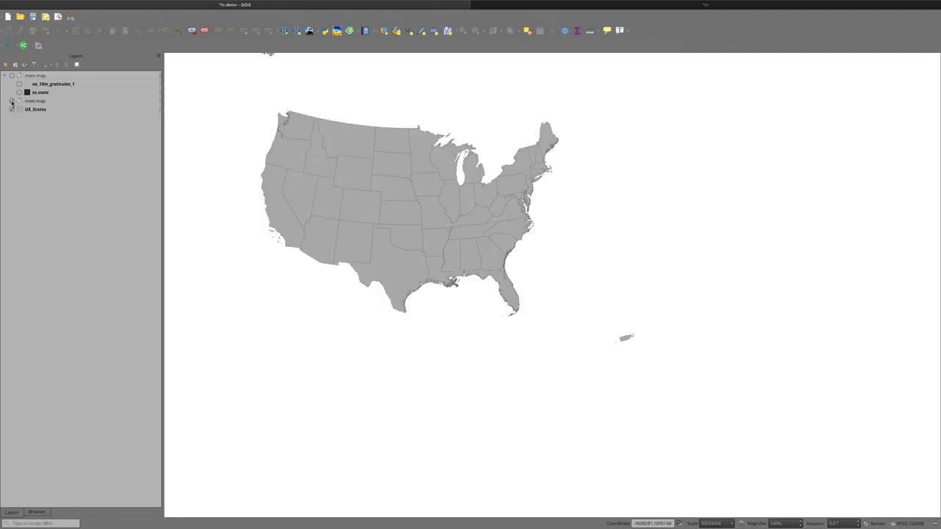
pyautogui.click(12, 101)
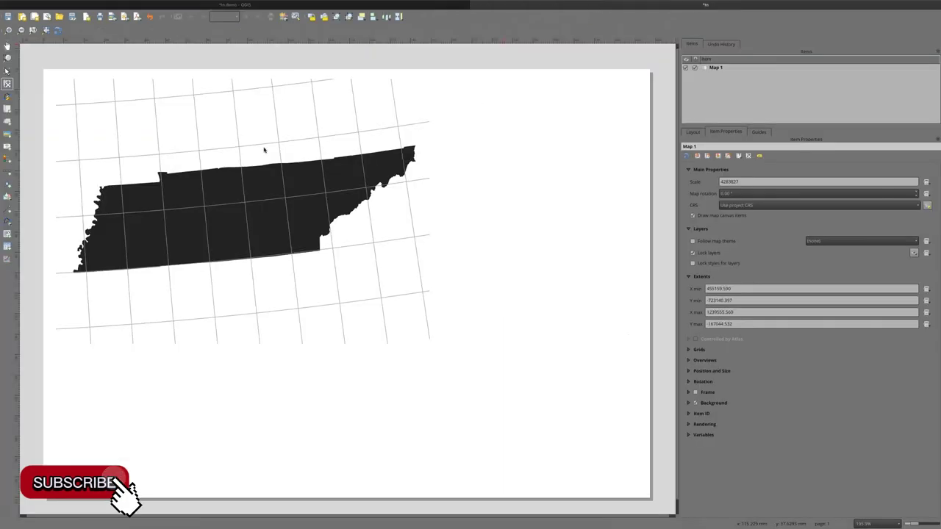
# - Draw Map 2 showing the US states at the page's upper right, nudged slightly left
pyautogui.click(7, 109)
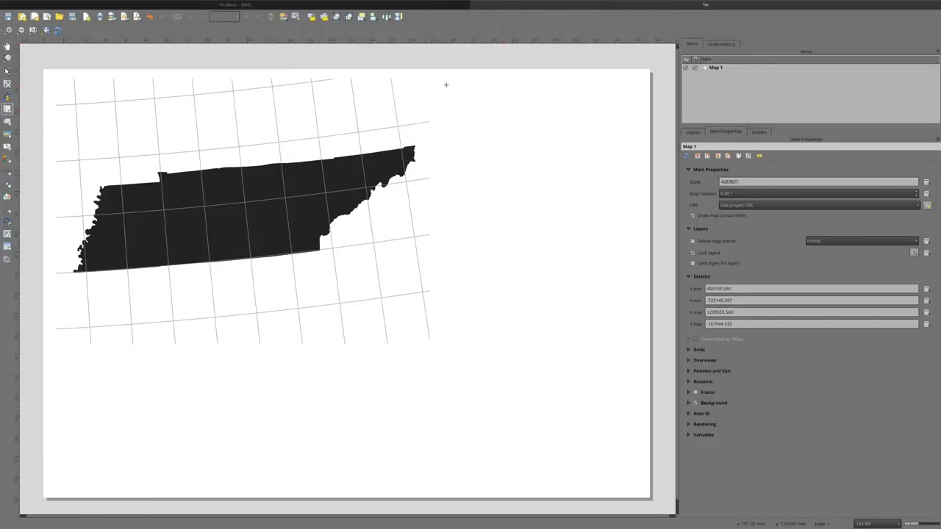
pyautogui.moveTo(445, 85); pyautogui.dragTo(642, 299)
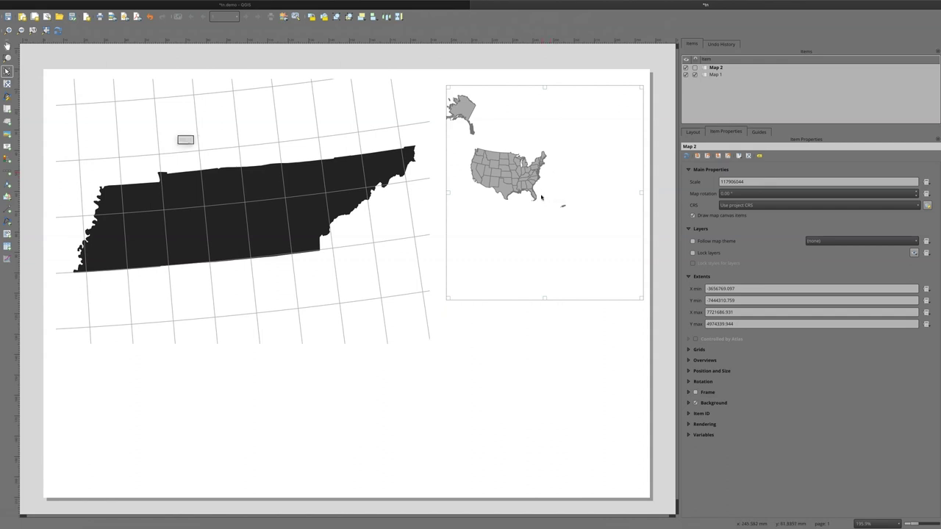
pyautogui.moveTo(512, 182); pyautogui.dragTo(505, 206)
# - Pan and zoom Map 2 onto the eastern and southeastern US at scale 22476511
pyautogui.click(7, 84)
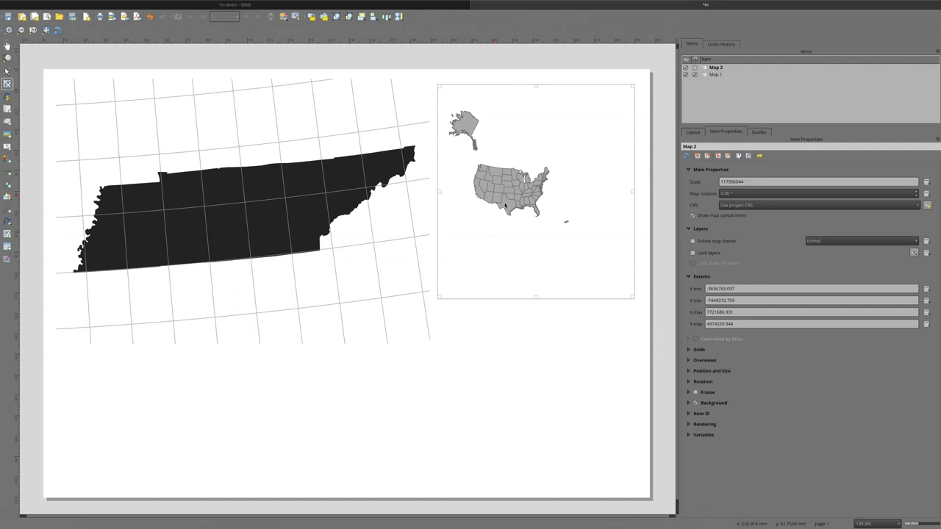
pyautogui.scroll(1, 549, 215)
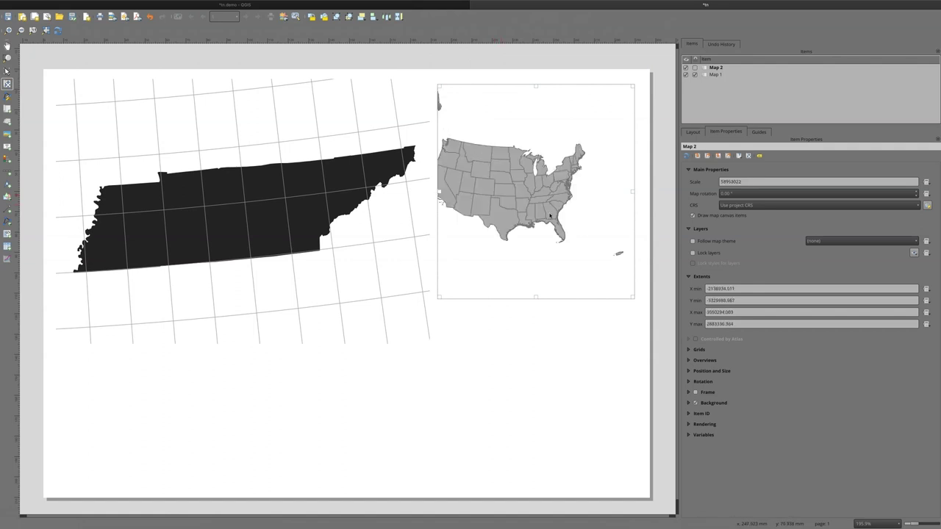
pyautogui.scroll(2, 550, 210)
pyautogui.moveTo(551, 203)
pyautogui.mouseDown()
pyautogui.moveTo(564, 186)
pyautogui.moveTo(559, 203)
pyautogui.mouseUp()
pyautogui.scroll(-1, 560, 190)
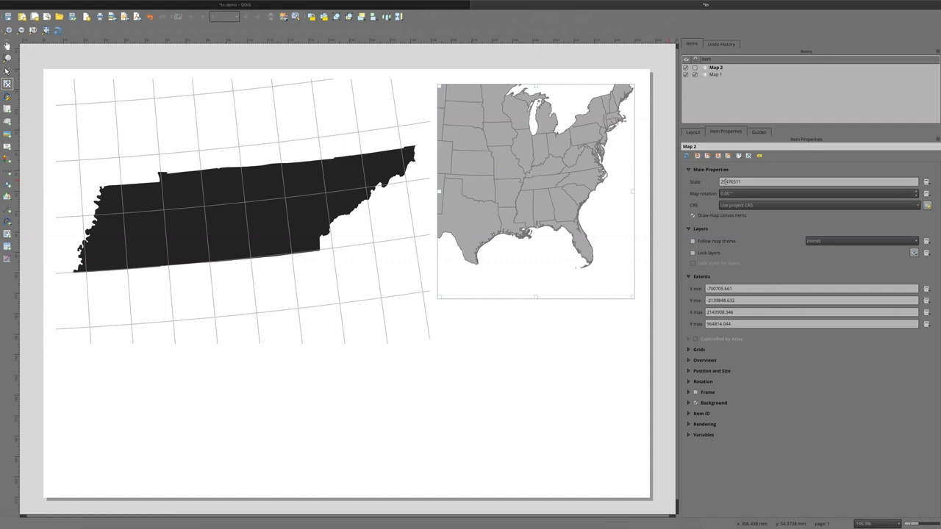
pyautogui.click(724, 182)
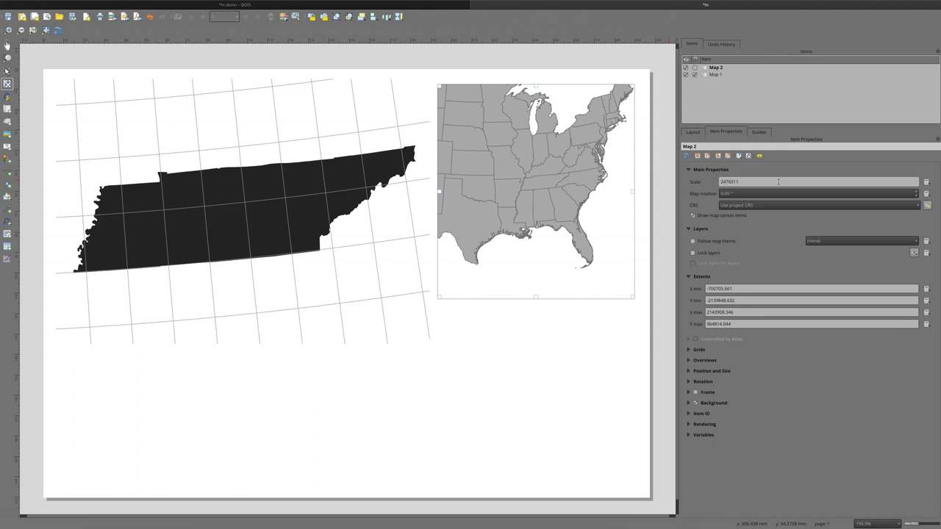
pyautogui.press('Return')
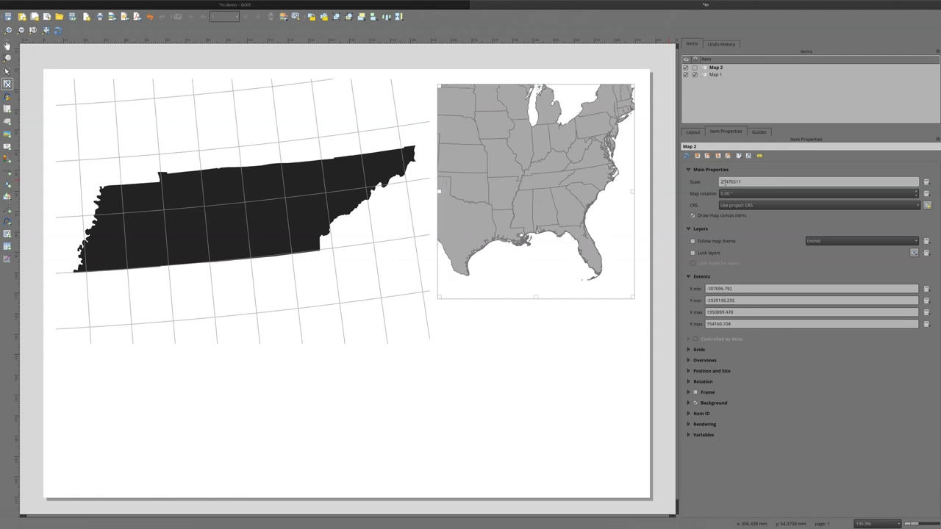
pyautogui.press('BackSpace')
pyautogui.write('2')
pyautogui.press('Return')
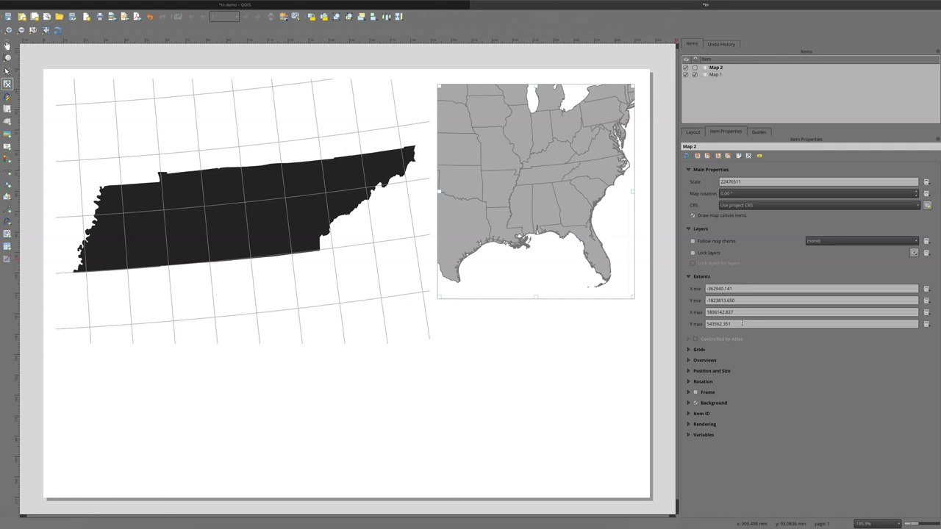
# - Add an overview to the inset map showing Map 1's extent, and open its frame style
pyautogui.click(689, 361)
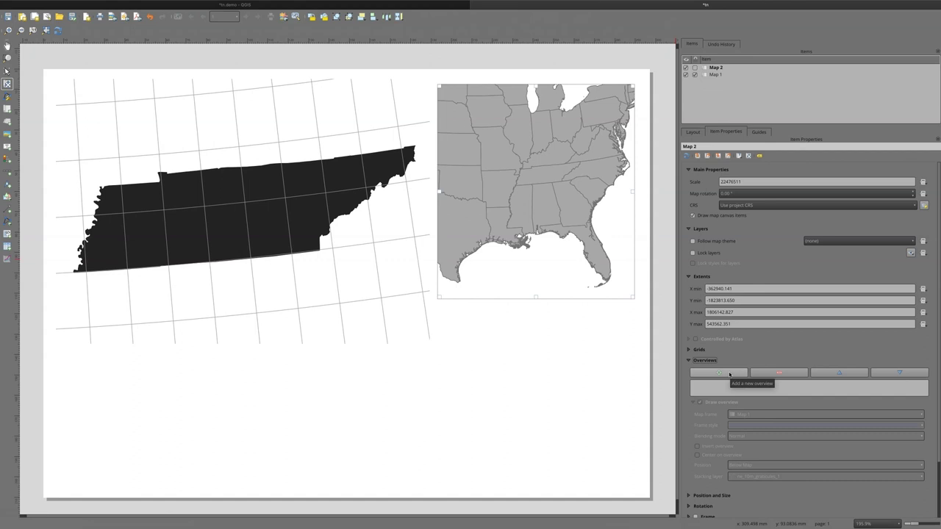
pyautogui.click(729, 374)
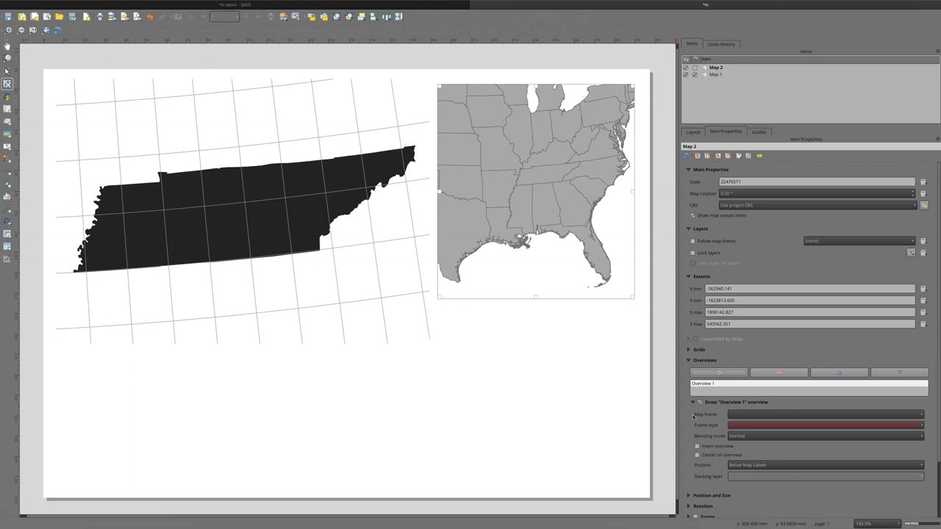
pyautogui.click(918, 415)
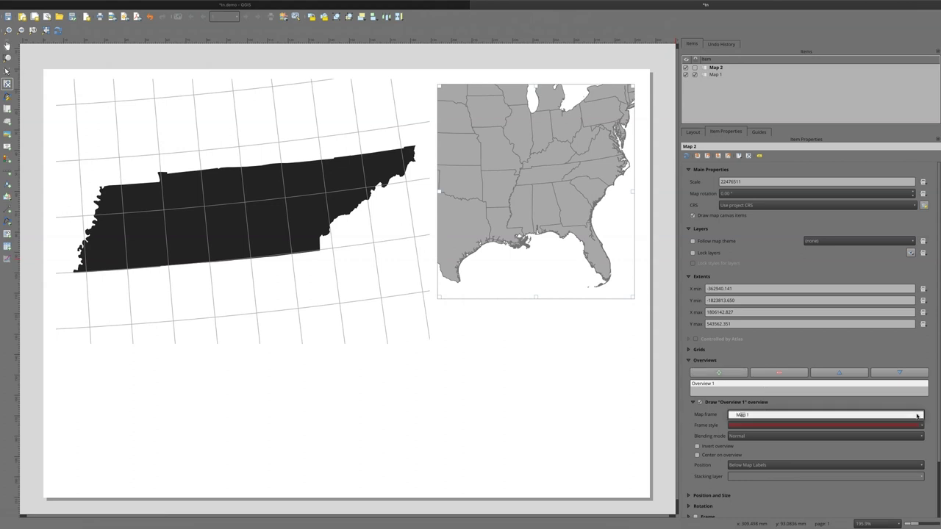
pyautogui.click(754, 416)
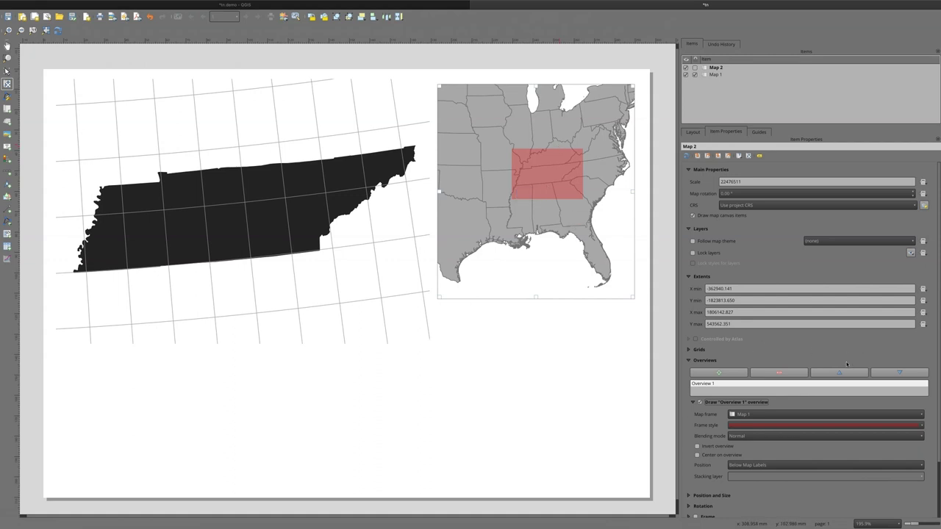
pyautogui.click(841, 428)
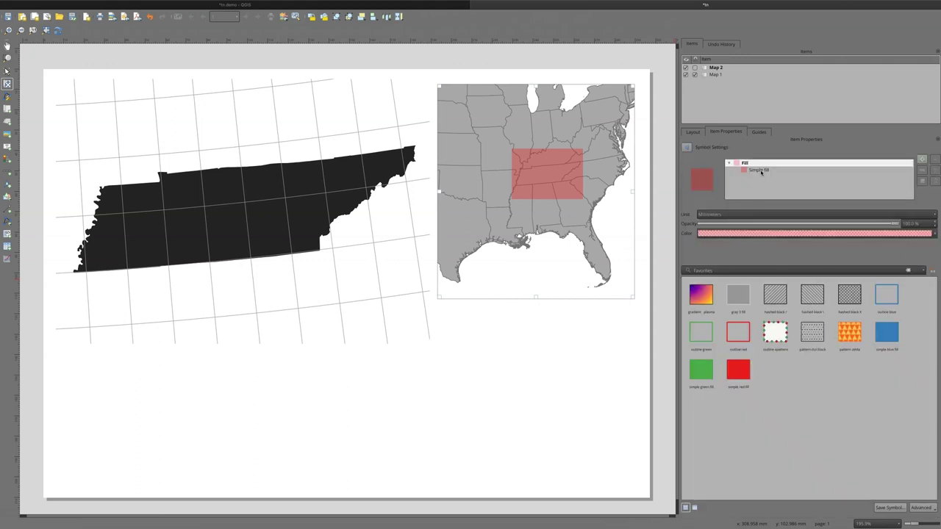
# - Make the overview frame an Outline: Simple line symbol with a solid 0.5 mm stroke
pyautogui.click(760, 170)
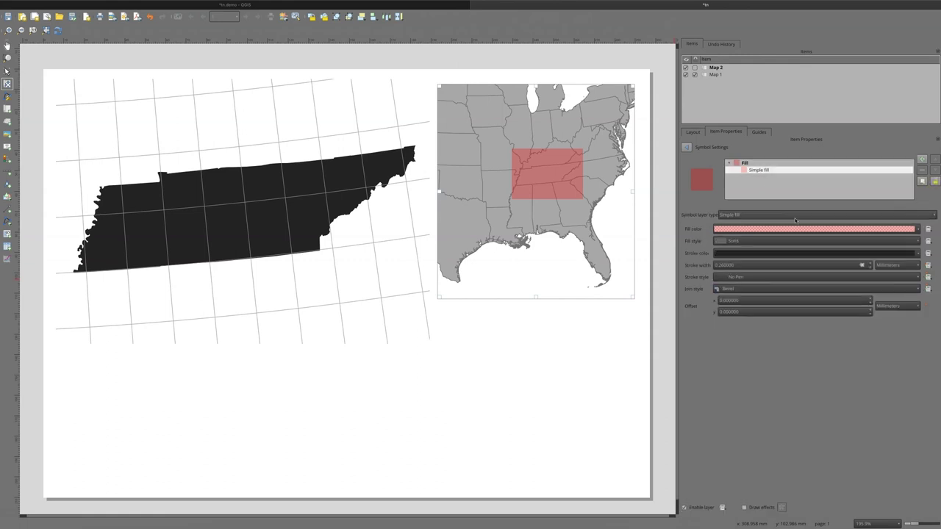
pyautogui.click(796, 215)
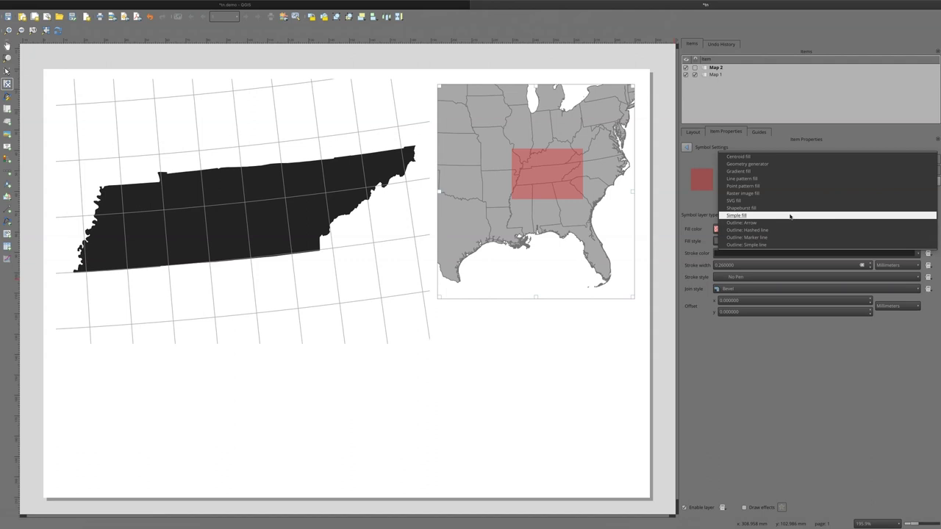
pyautogui.click(755, 244)
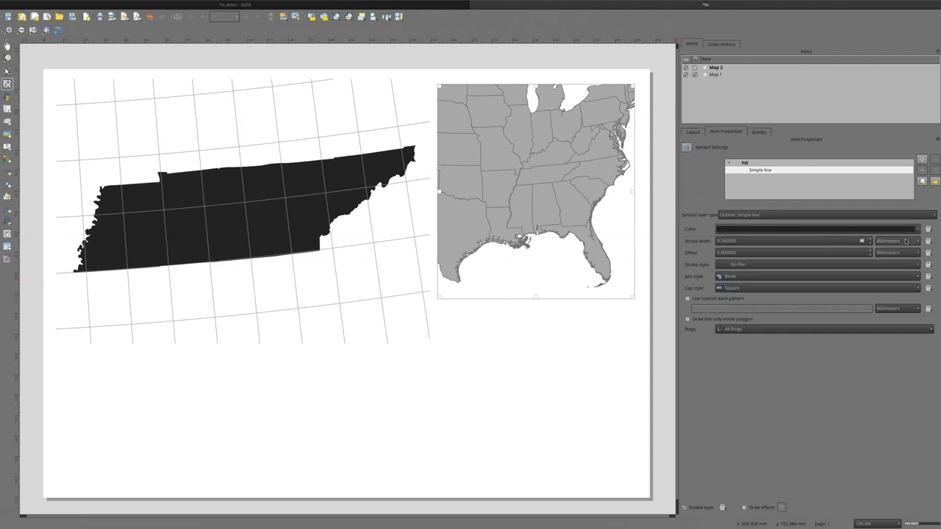
pyautogui.click(904, 265)
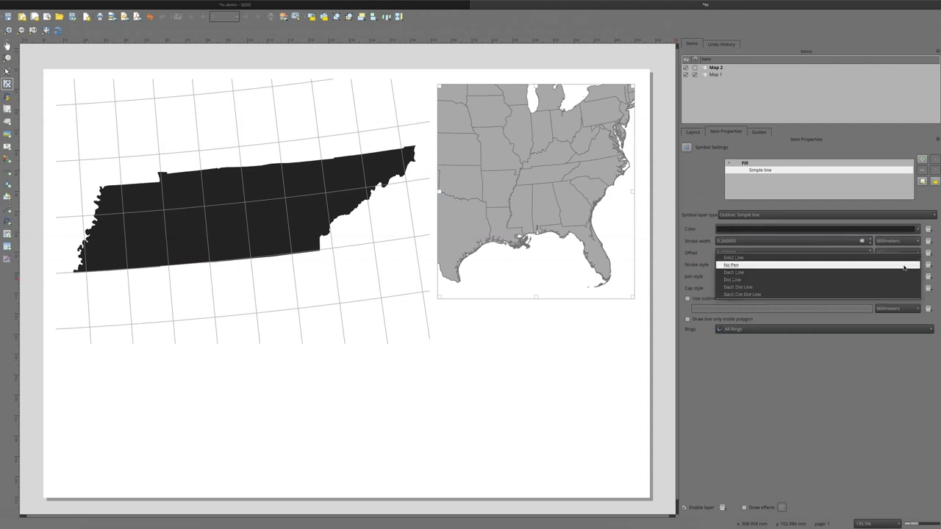
pyautogui.click(739, 259)
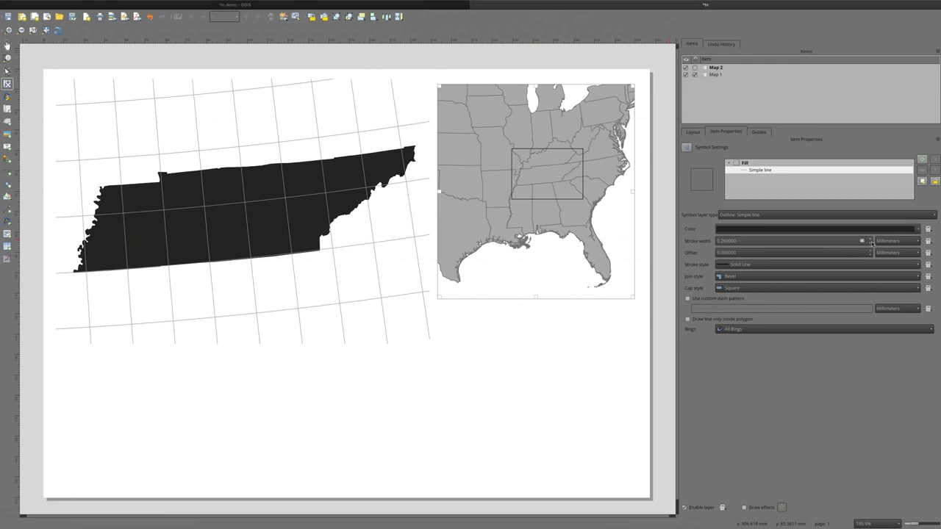
pyautogui.scroll(11, 871, 241)
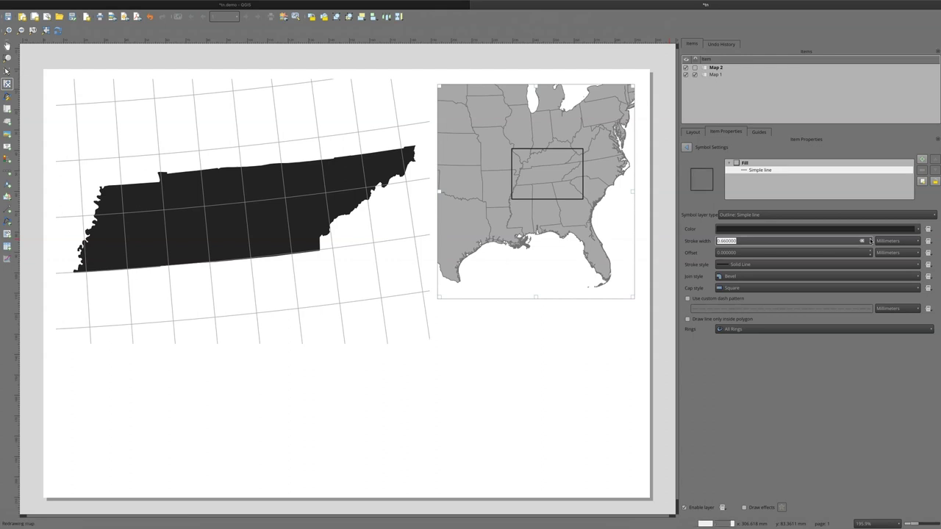
pyautogui.scroll(2, 870, 240)
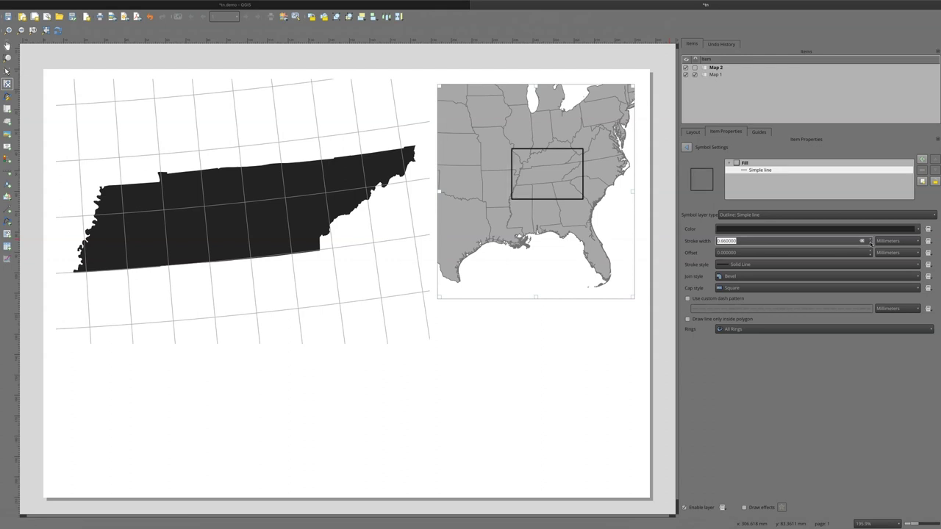
pyautogui.tripleClick(726, 240)
pyautogui.write('0.6')
pyautogui.press('BackSpace')
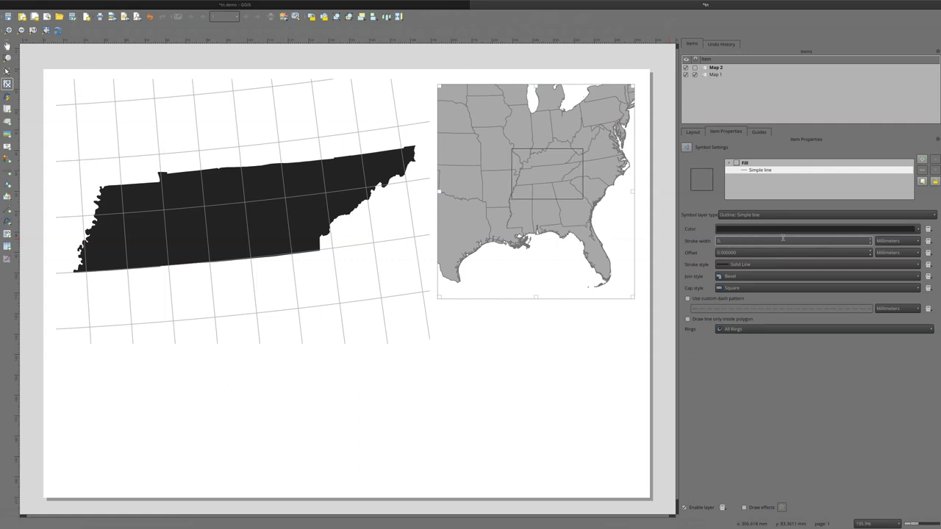
pyautogui.write('50')
pyautogui.press('Return')
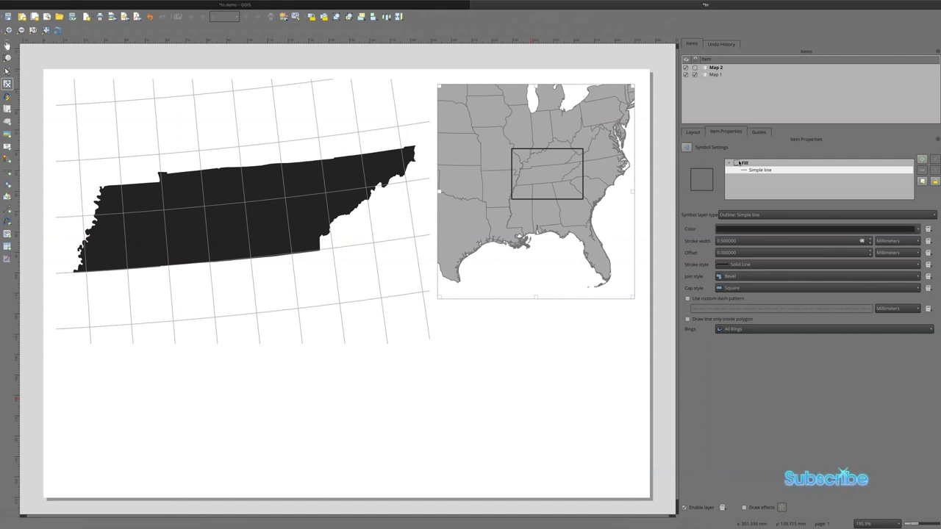
# - Lock the Map 2 inset in the layout, then return to the main QGIS window
pyautogui.click(695, 68)
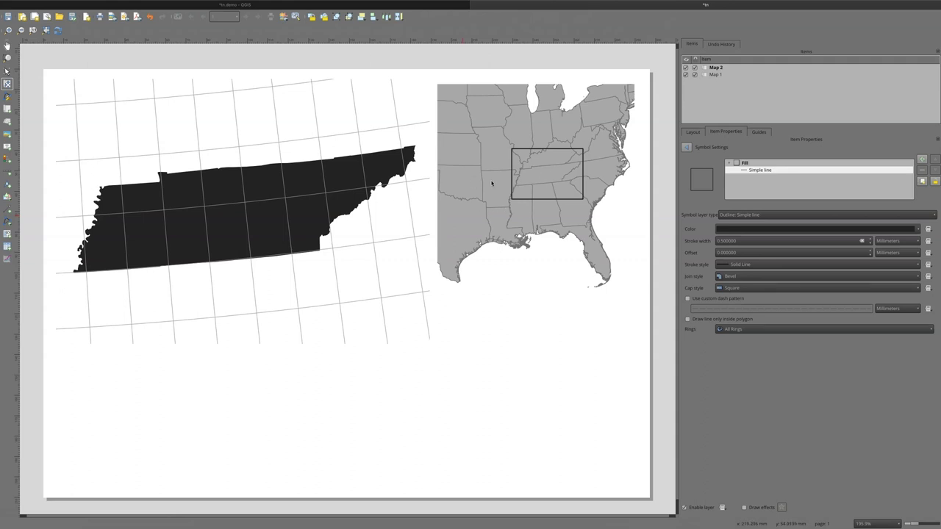
pyautogui.hotkey('alt', 'Tab')
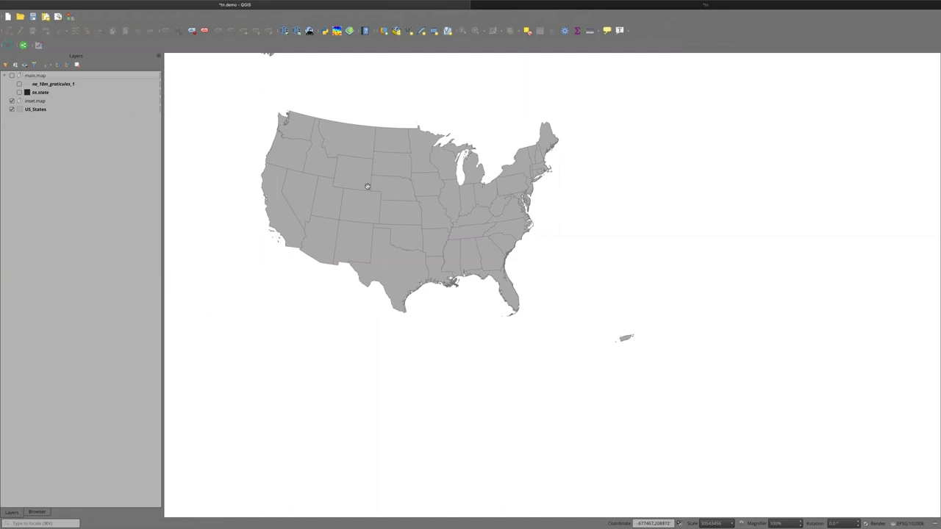
# - Re-enable the tn.state and ne_10m_graticules_1 layers and go back to the print layout
pyautogui.click(19, 93)
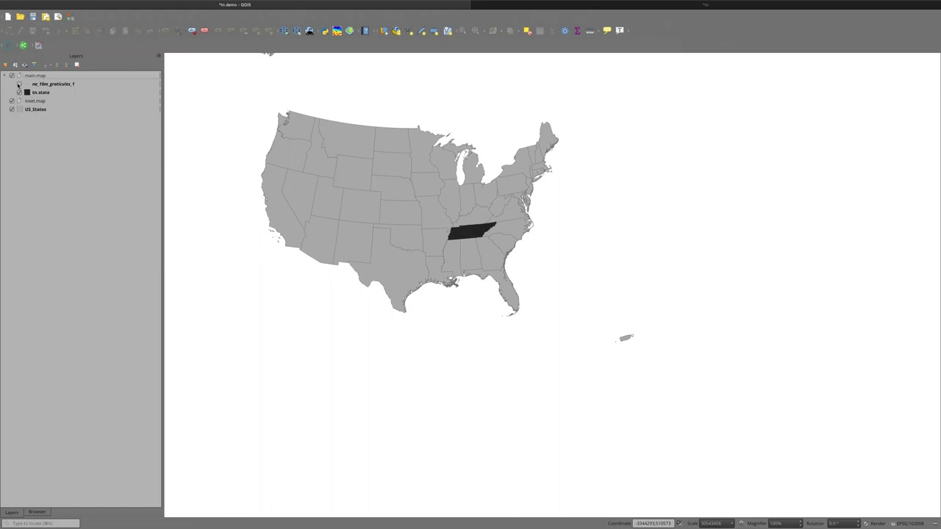
pyautogui.click(19, 84)
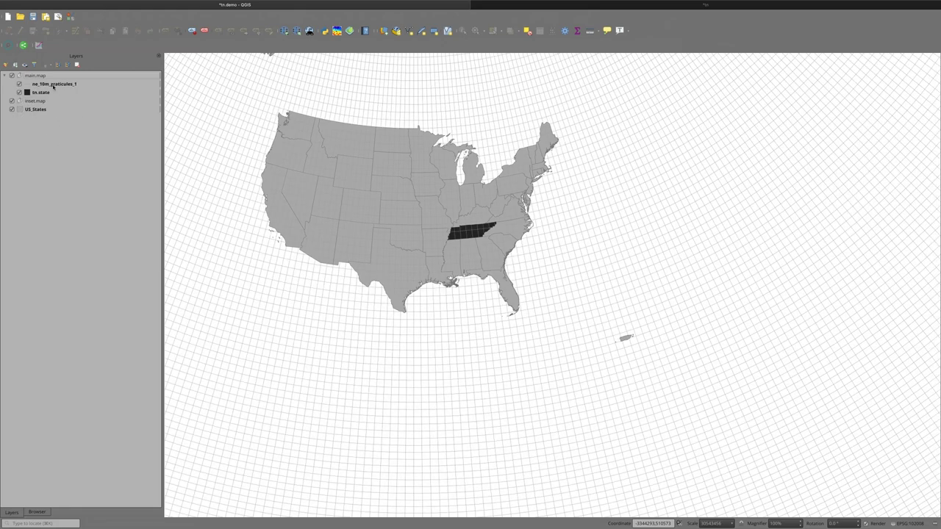
pyautogui.hotkey('alt', 'Tab')
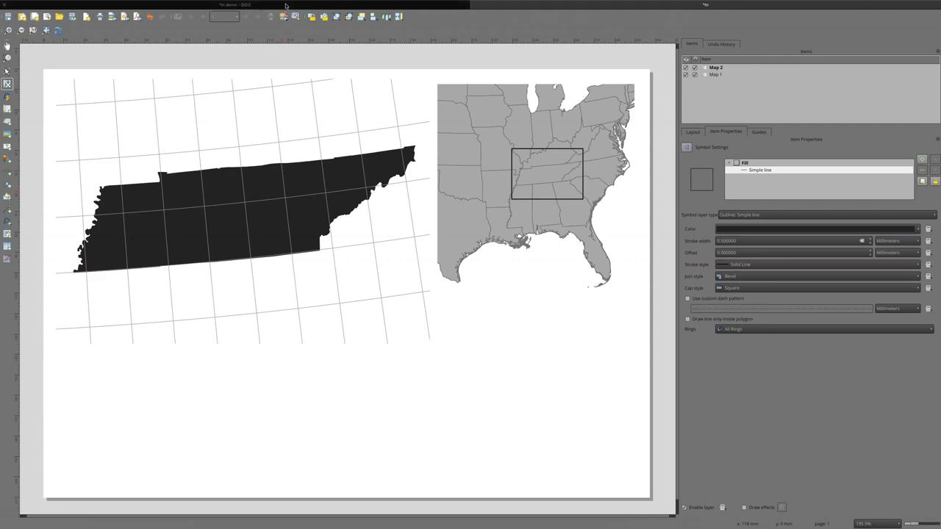
# - Return to the main QGIS window showing black Tennessee over the graticule grid
pyautogui.hotkey('alt', 'Tab')
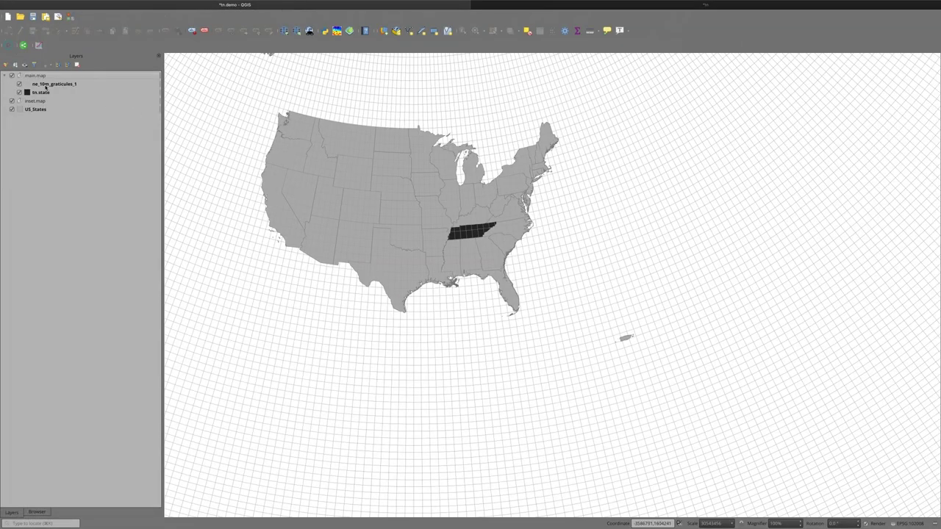